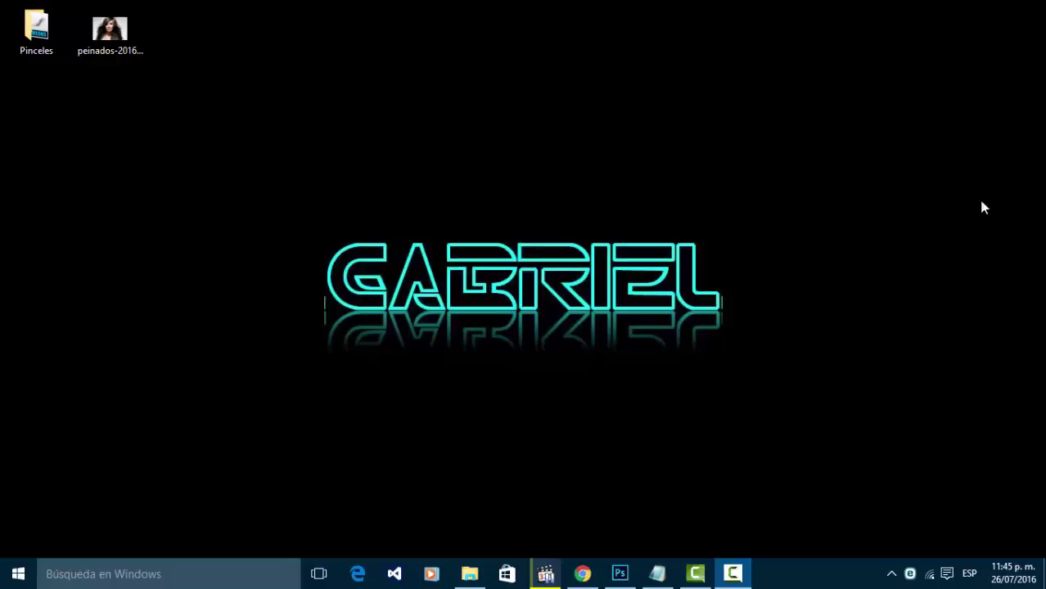
Drag peinados-2016-novias.jpg from the desktop into Photoshop, keeping its colour profile unmodified.
click(619, 573)
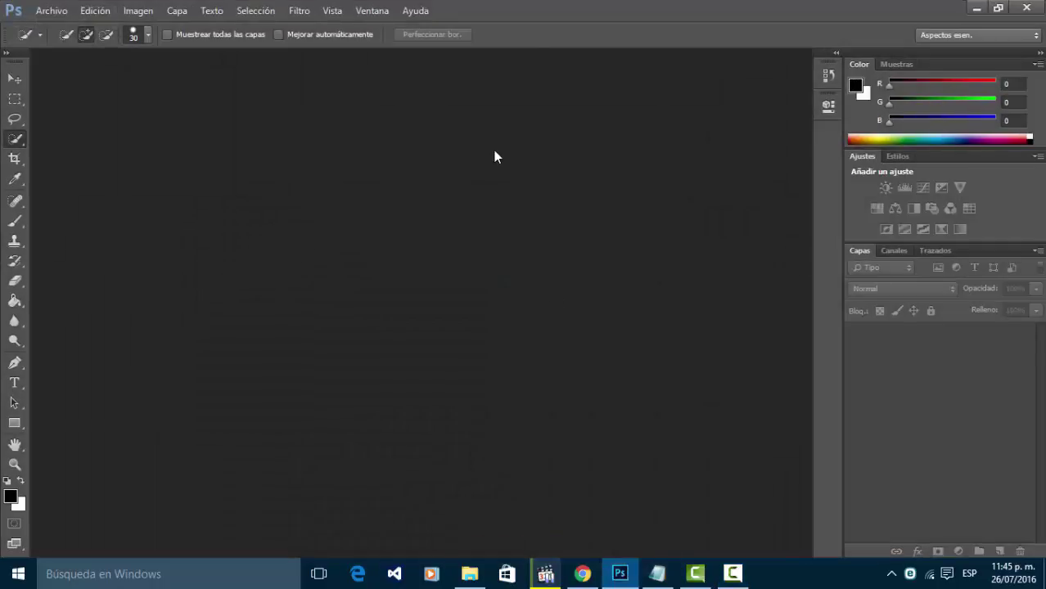
drag(525, 20, 696, 47)
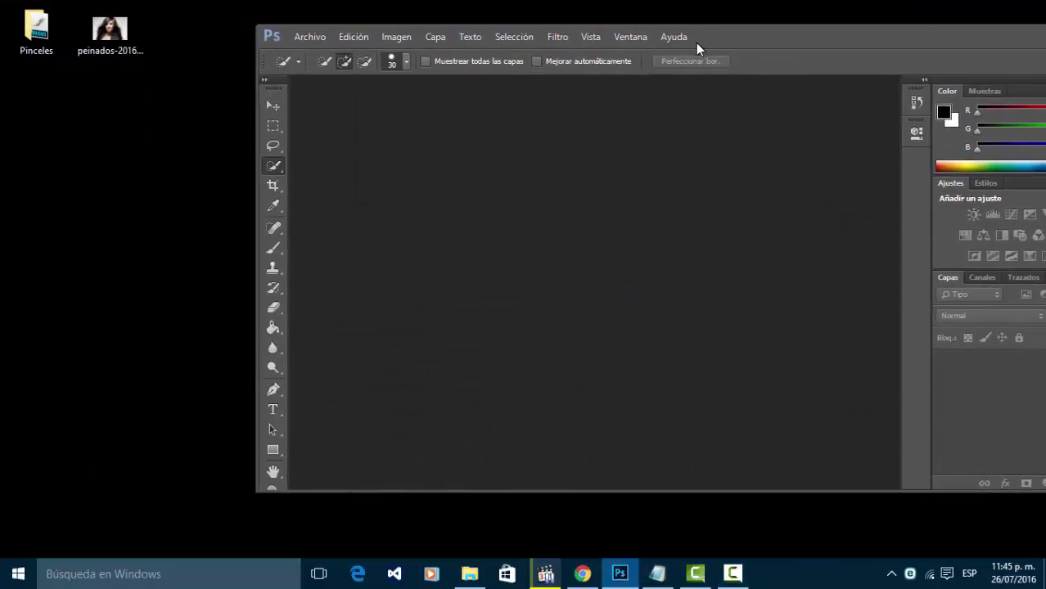
drag(109, 31, 88, 299)
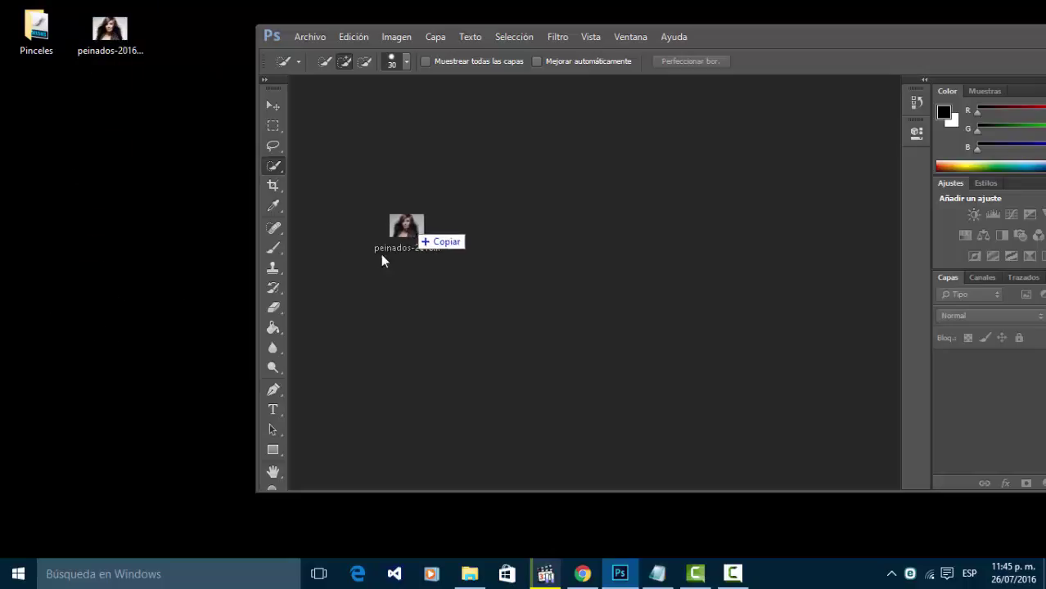
drag(87, 299, 583, 280)
click(554, 284)
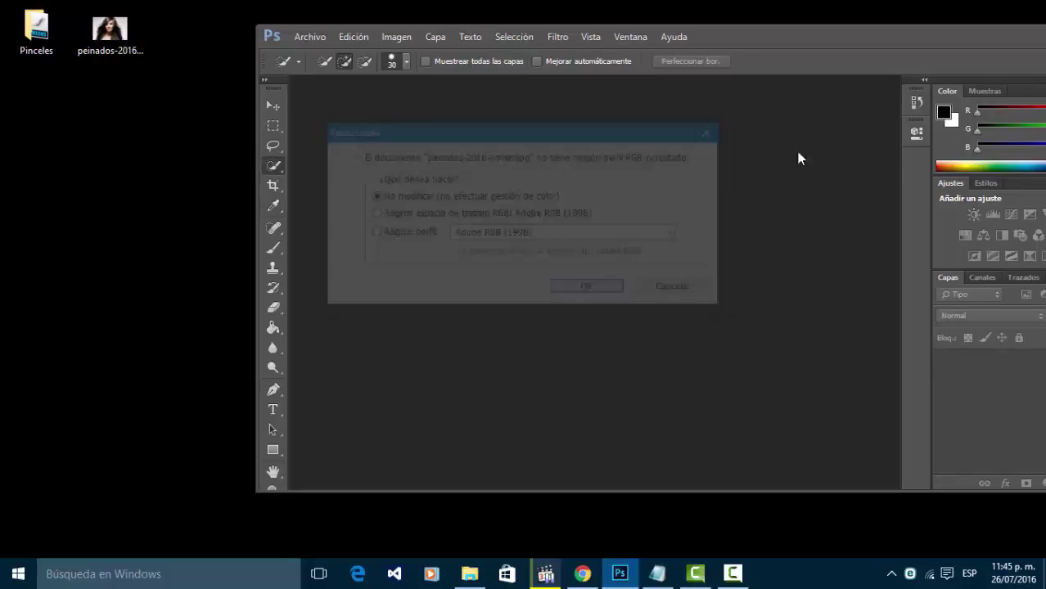
drag(859, 42, 716, 6)
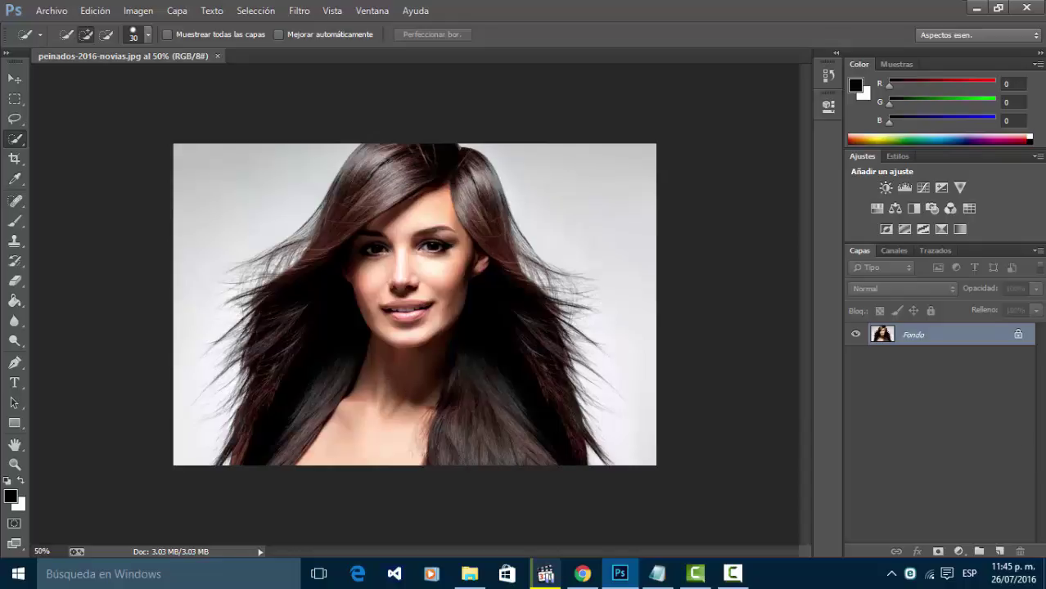
Convert the Fondo background into editable layer Capa 0 and duplicate it as Capa 0 copia.
double_click(1020, 338)
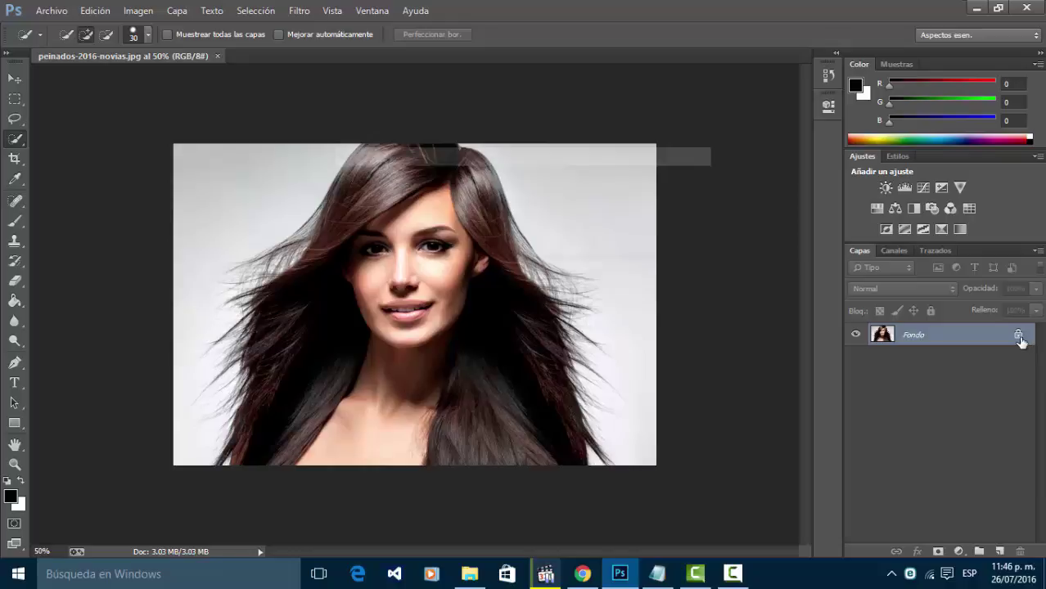
click(697, 181)
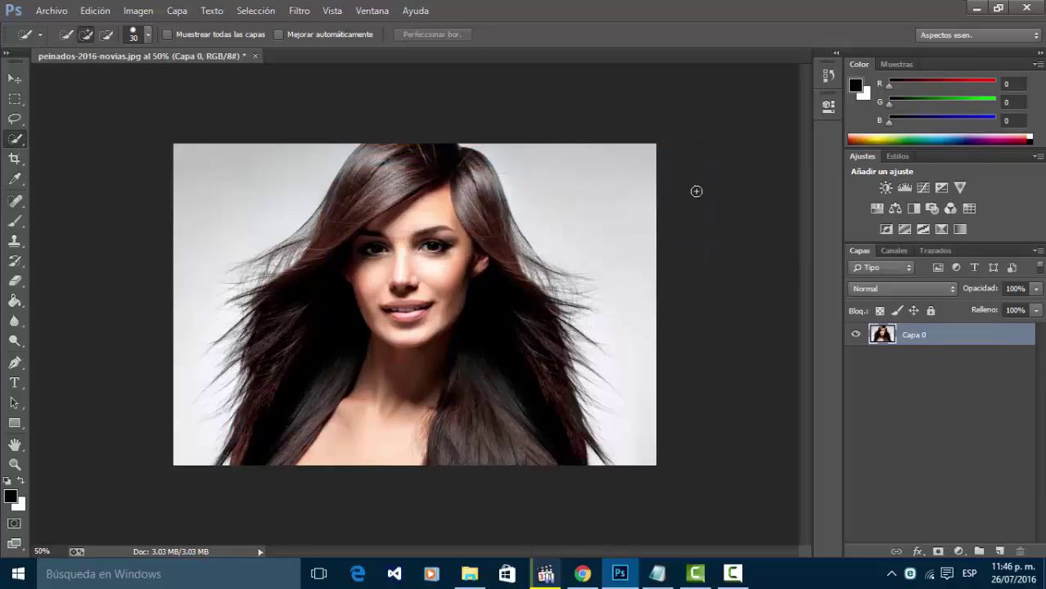
right_click(935, 345)
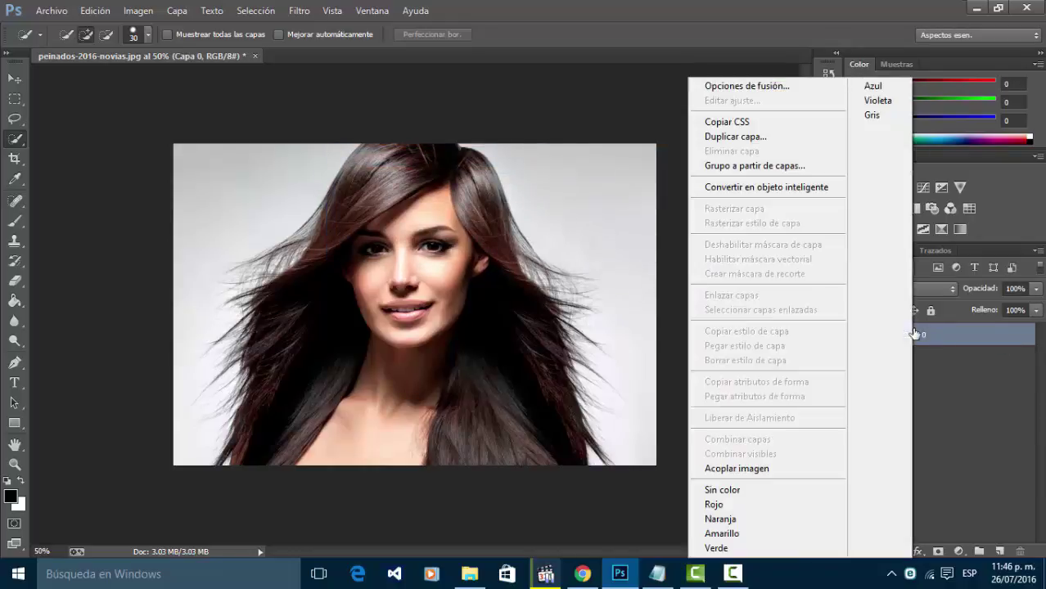
click(733, 139)
click(663, 171)
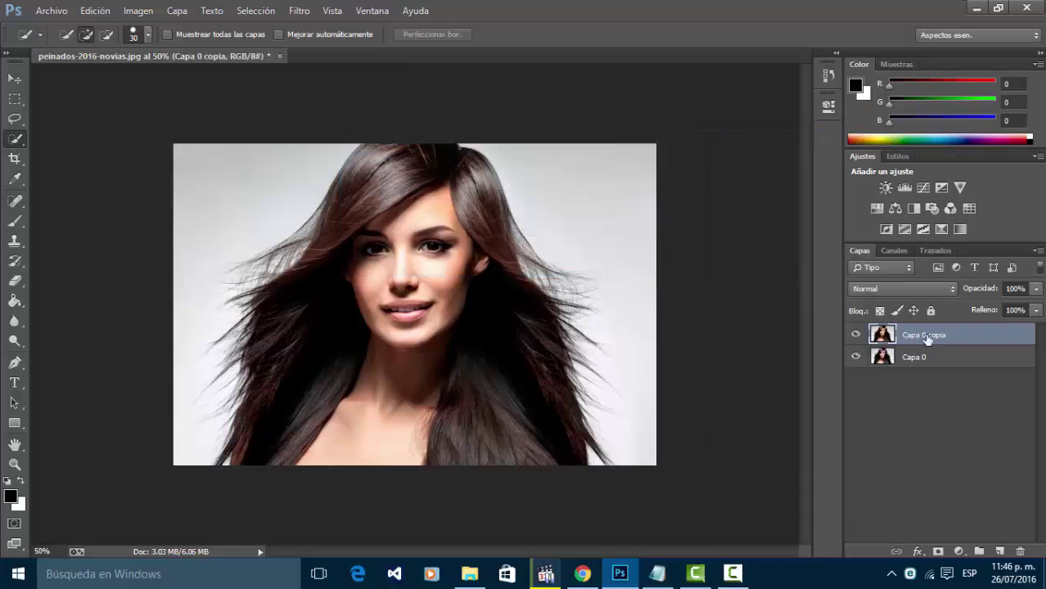
Add a second duplicate, Capa 0 copia 2, hide it, and select Capa 0 copia.
right_click(920, 337)
click(734, 137)
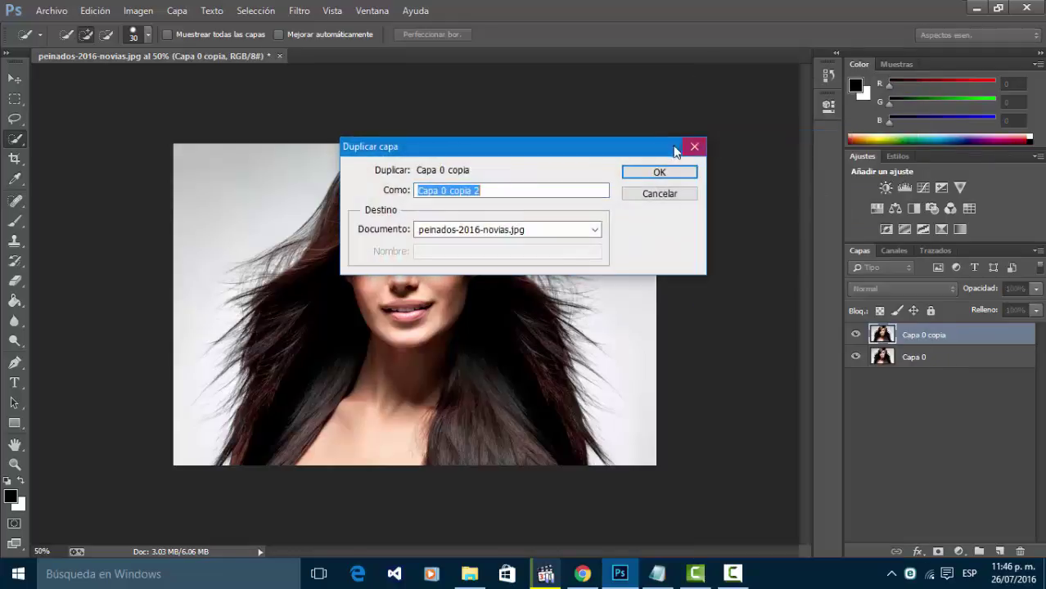
click(672, 171)
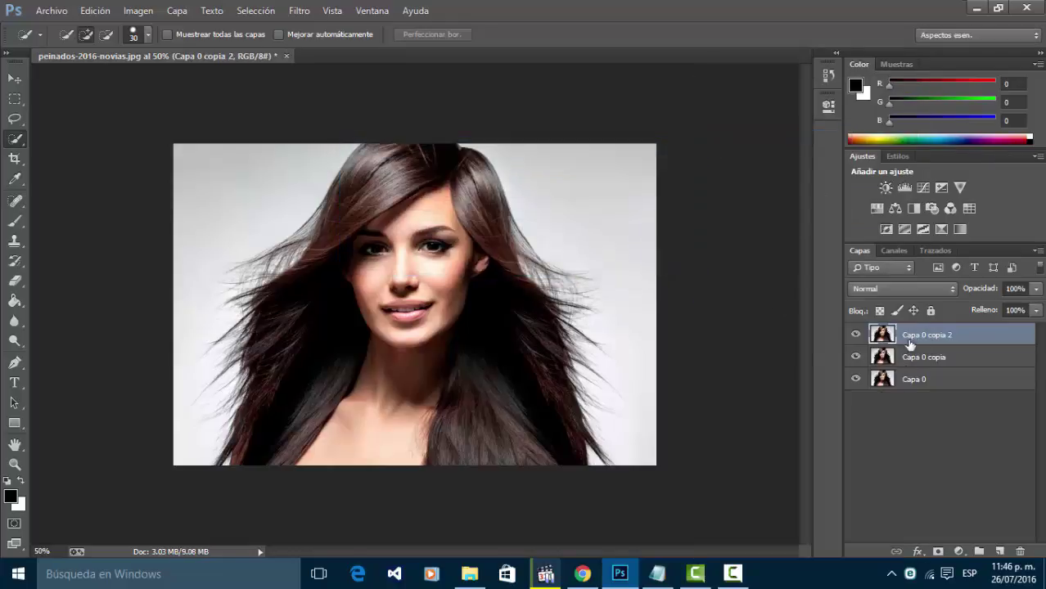
click(855, 335)
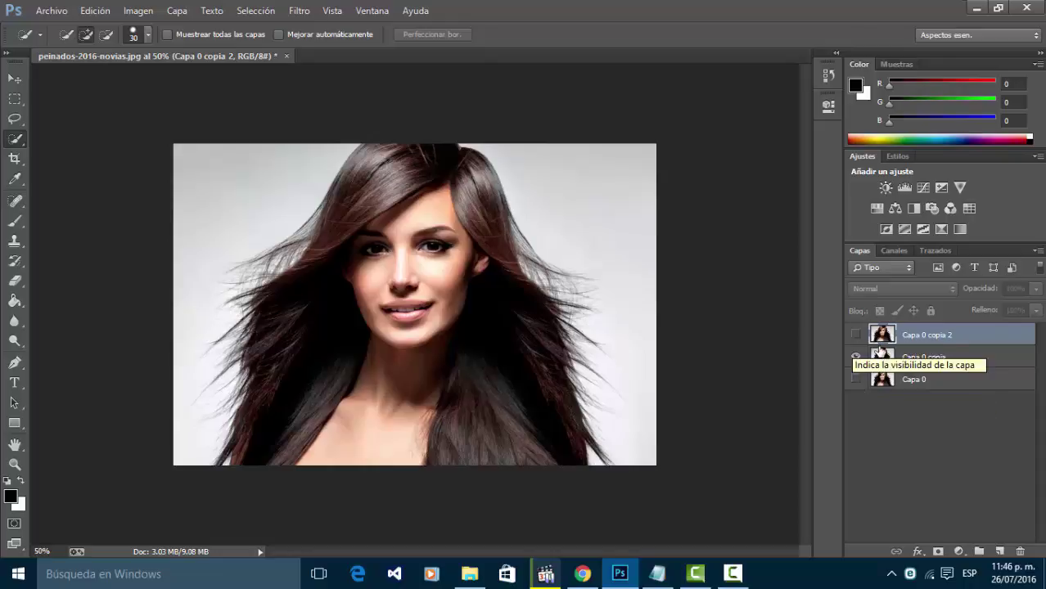
click(888, 363)
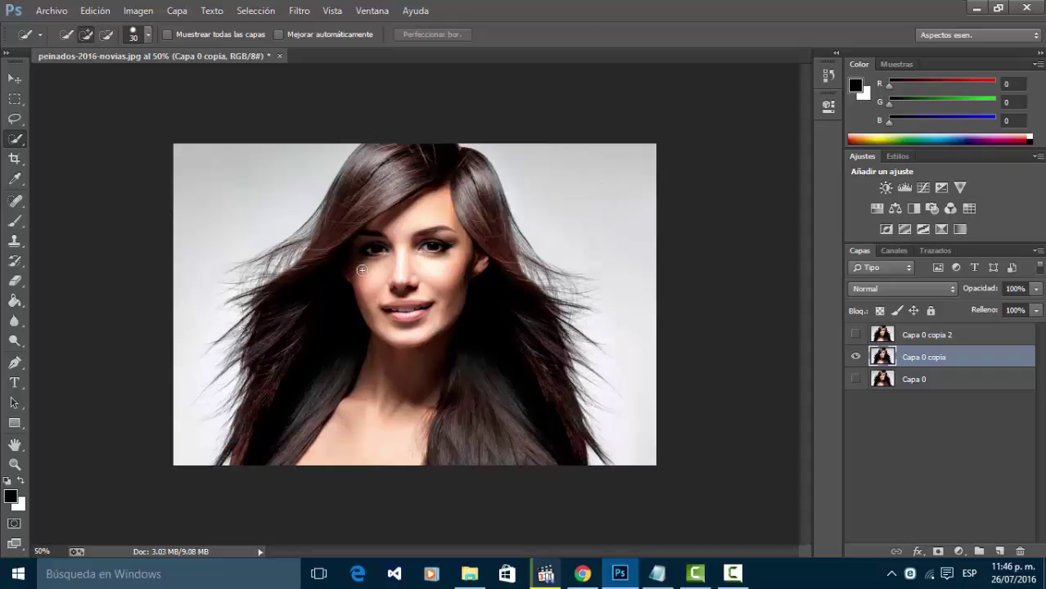
Draw a loose Lasso selection around the woman and her hair on Capa 0 copia.
click(15, 120)
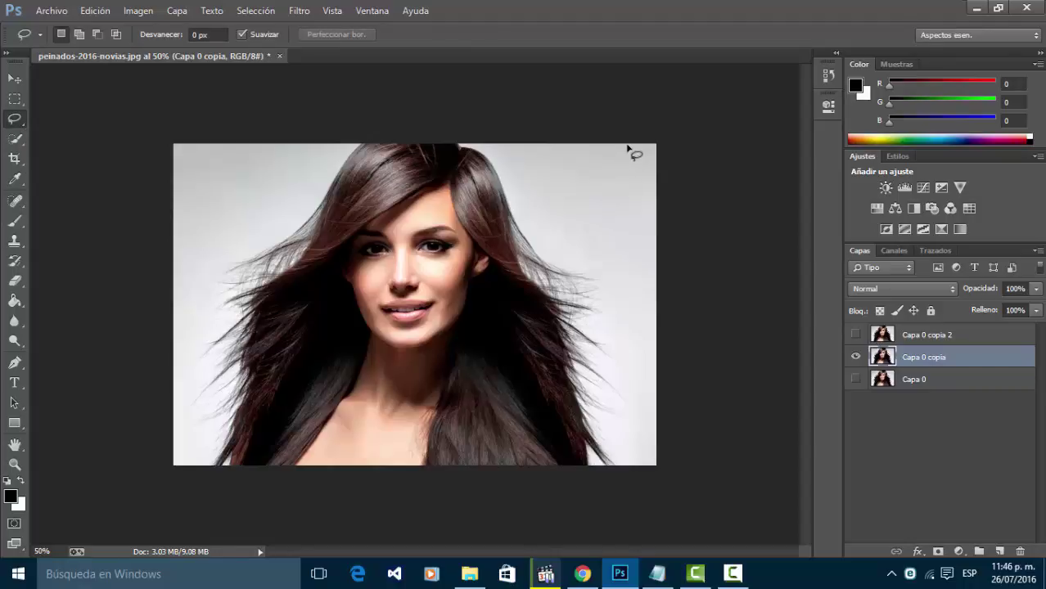
mouse_move(628, 145)
mouse_down()
mouse_move(653, 471)
mouse_move(583, 513)
mouse_move(471, 495)
mouse_move(210, 494)
mouse_move(177, 475)
mouse_move(164, 446)
mouse_move(164, 369)
mouse_move(181, 210)
mouse_move(205, 136)
mouse_move(302, 98)
mouse_move(453, 104)
mouse_move(578, 133)
mouse_move(626, 154)
mouse_move(643, 187)
mouse_up()
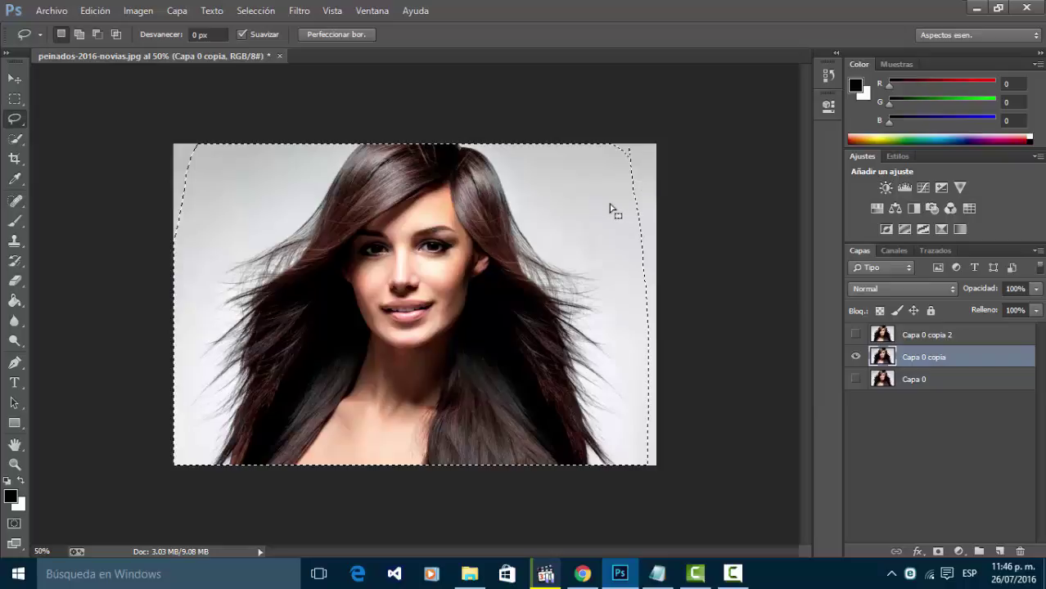
right_click(549, 177)
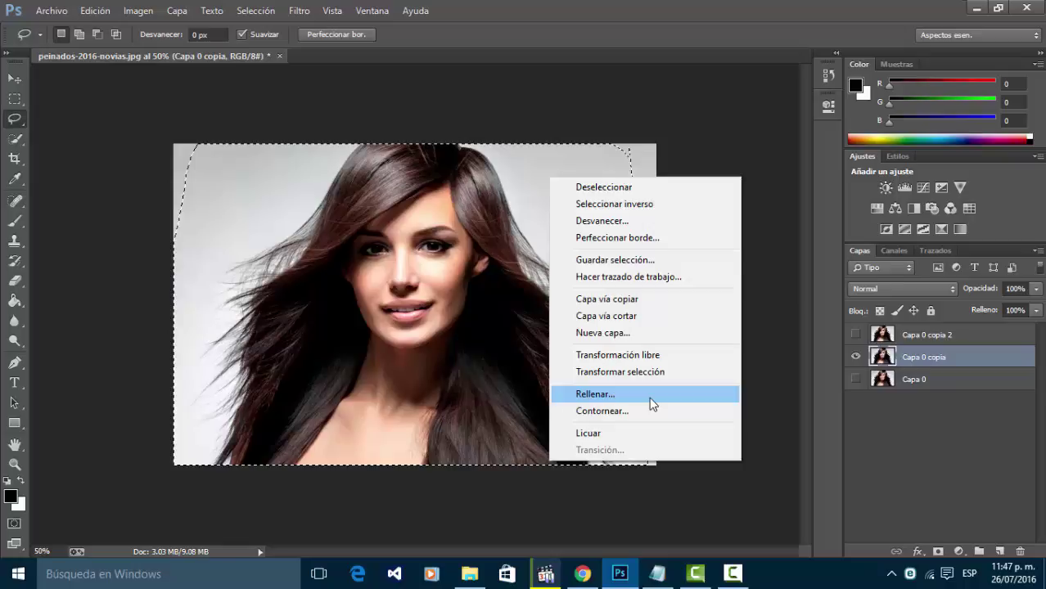
Fill the lasso selection with Content-Aware, replacing the woman with plain grey background.
click(650, 398)
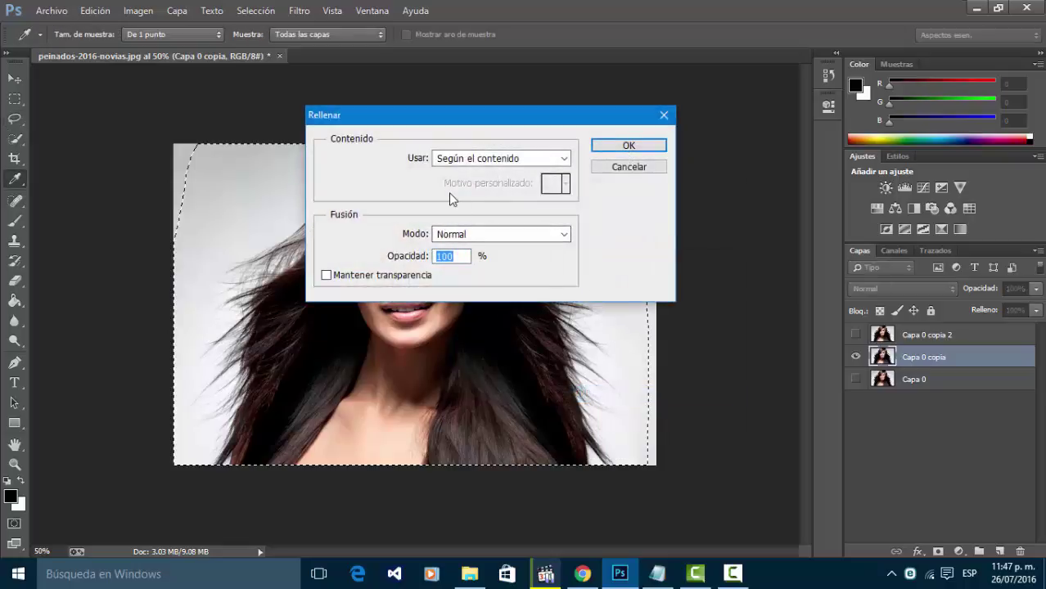
click(564, 159)
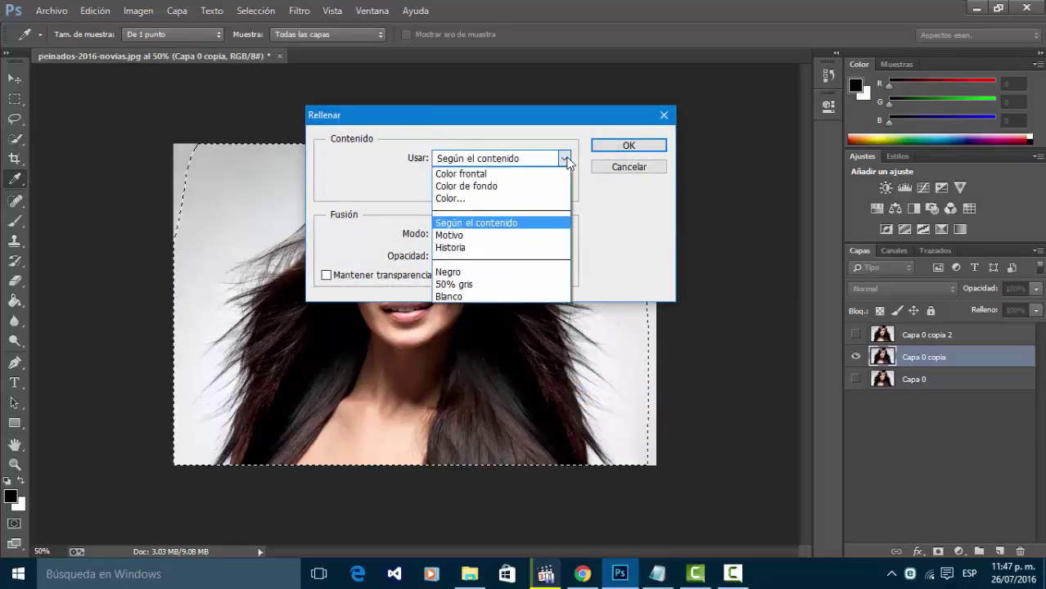
click(544, 223)
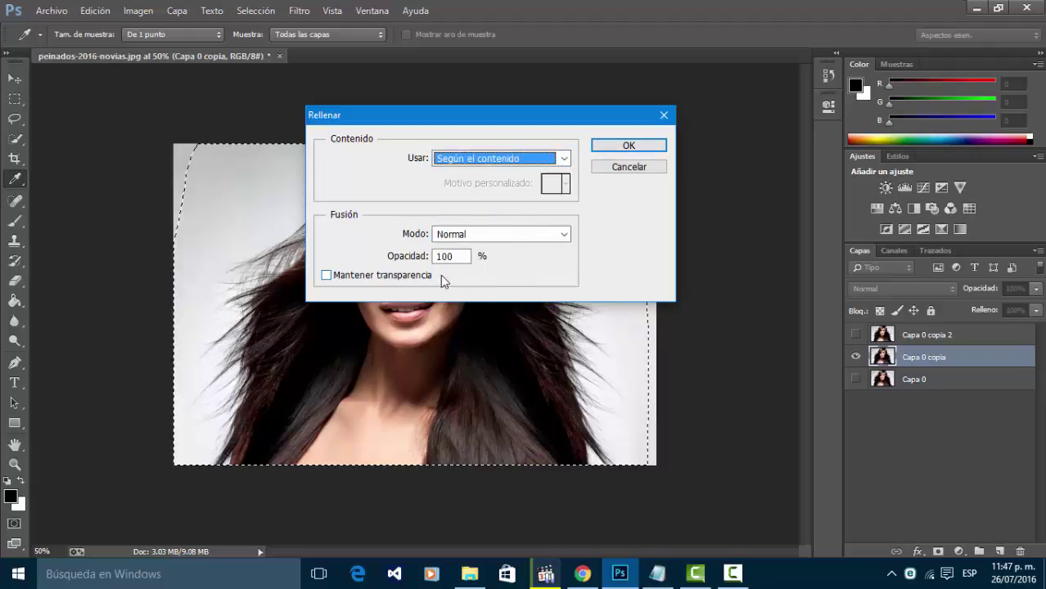
click(646, 145)
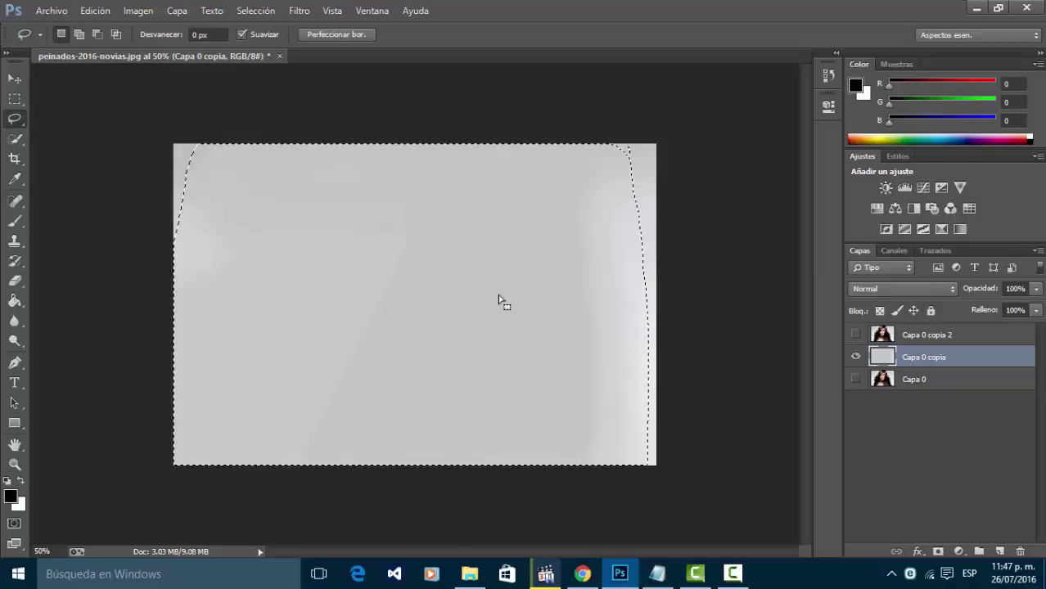
Hide Capa 0 copia, show and select Capa 0 copia 2, and deselect the lasso selection.
click(856, 357)
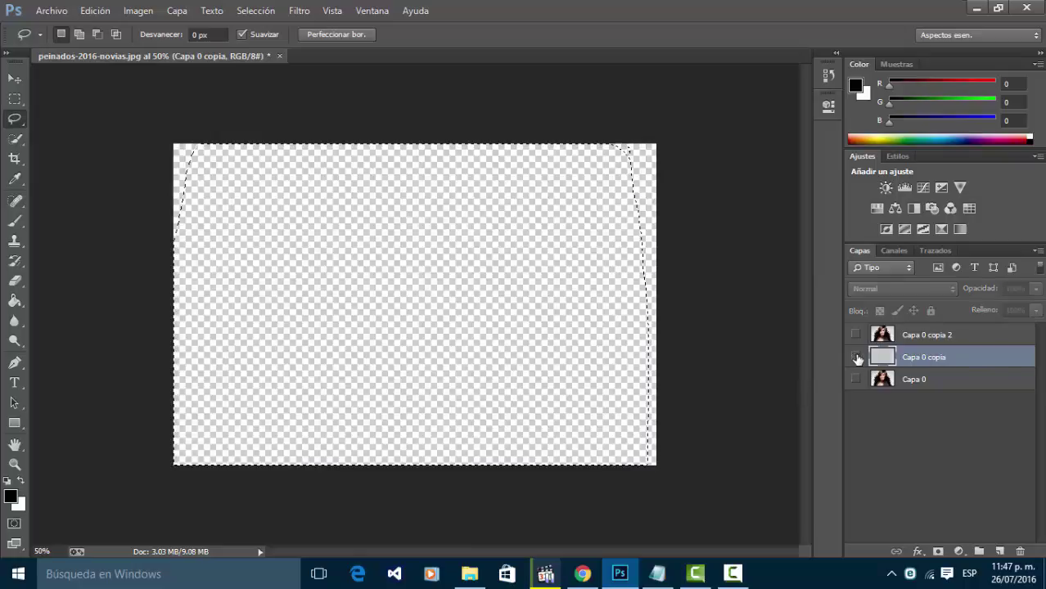
click(934, 337)
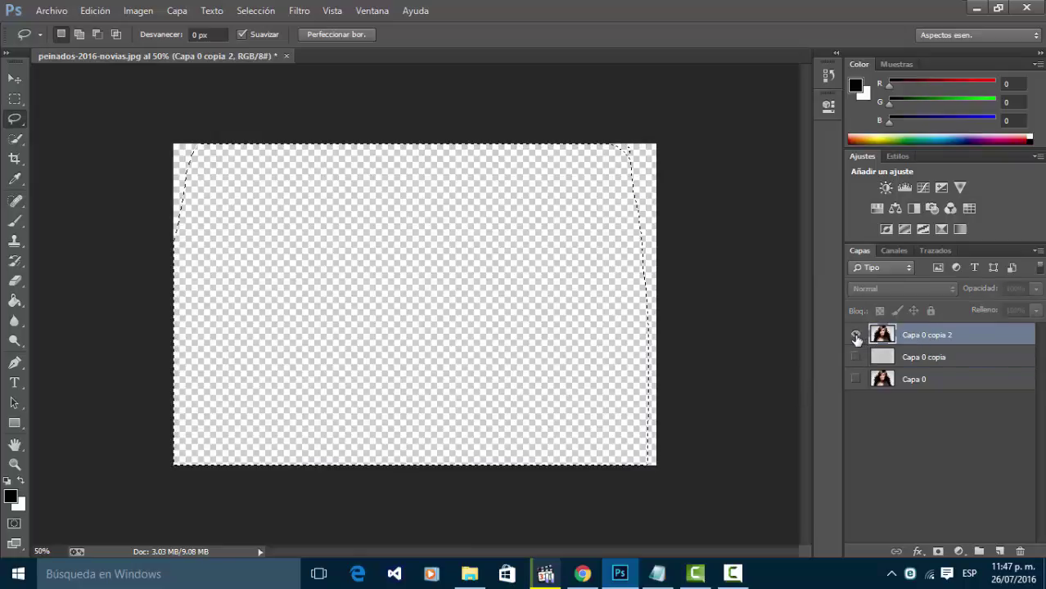
click(855, 335)
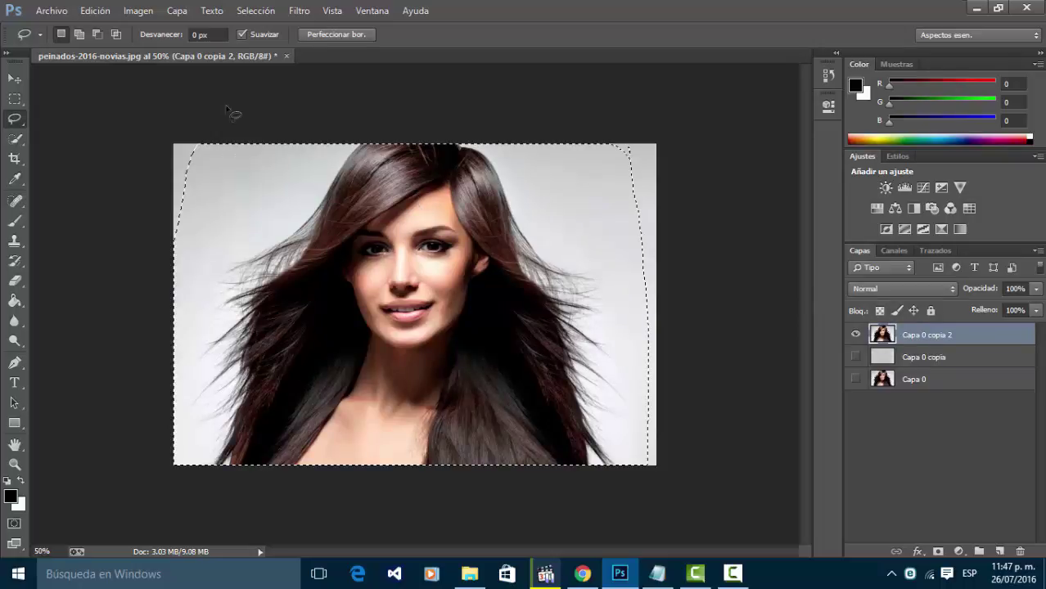
click(255, 11)
click(264, 42)
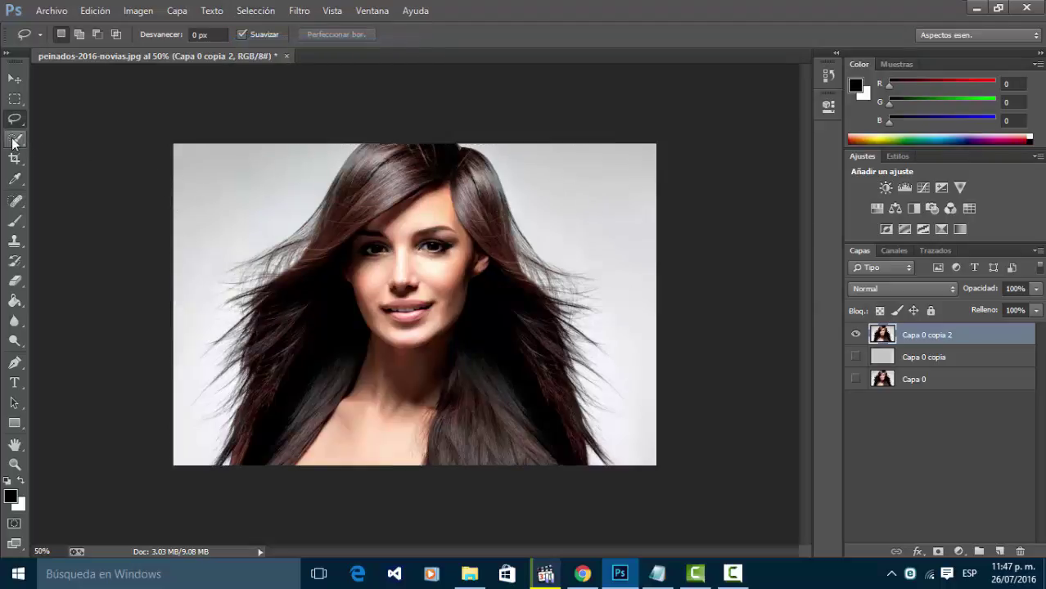
Paint a Quick Selection over the woman and her hair.
drag(13, 142, 49, 141)
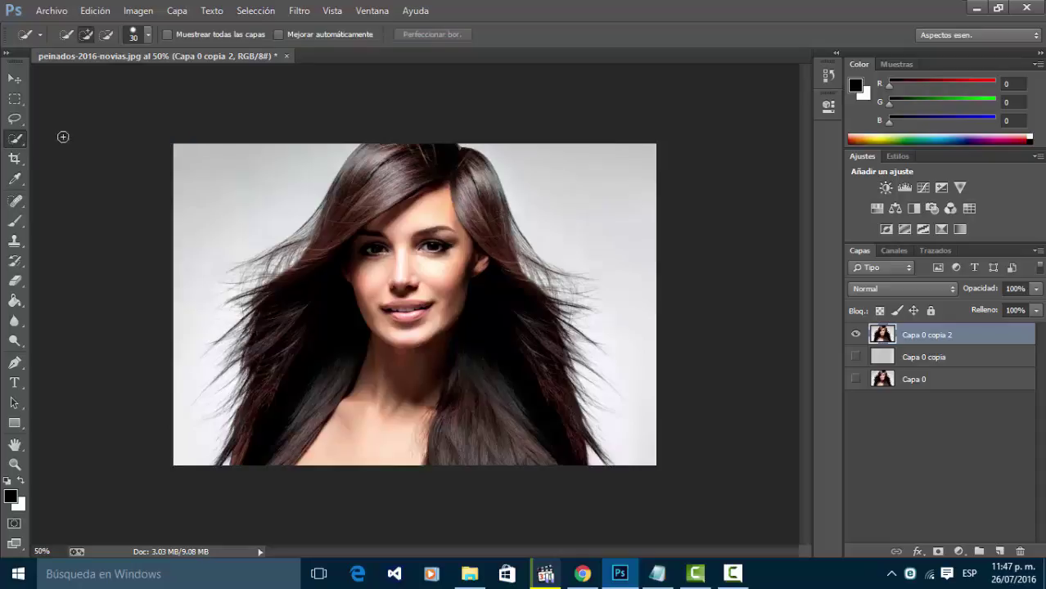
mouse_move(408, 234)
mouse_down()
mouse_move(405, 276)
mouse_move(460, 420)
mouse_up()
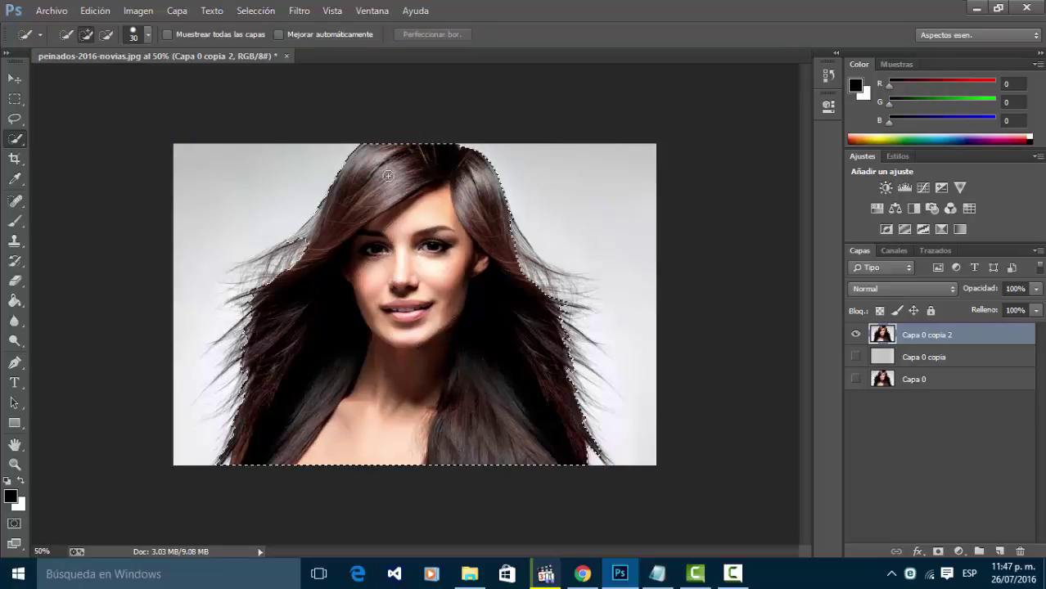
drag(298, 410, 397, 239)
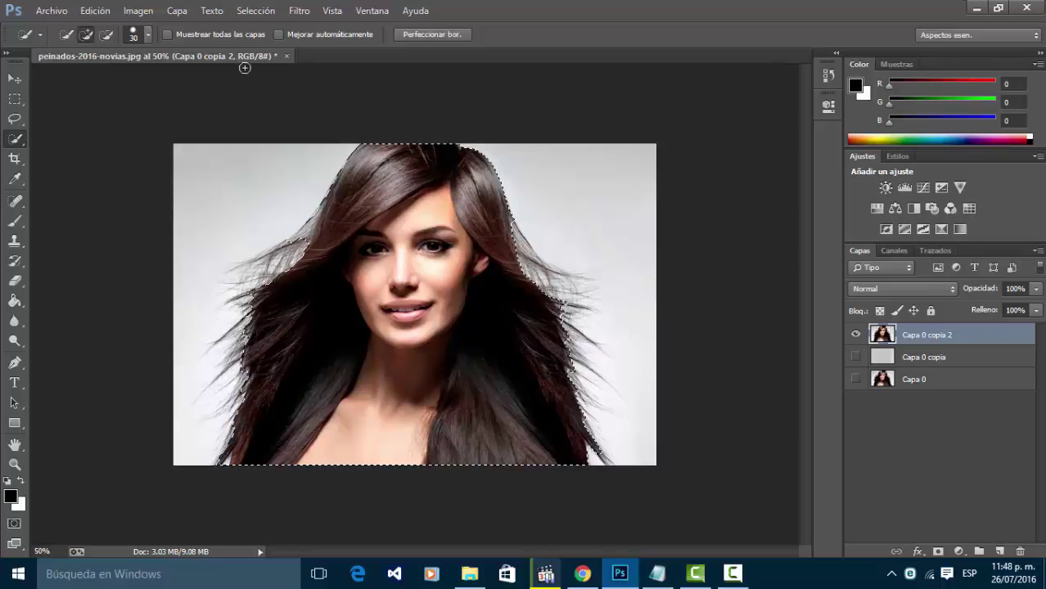
Apply Refine Edge, brushing along the left and right hair edges to capture flyaway strands.
click(252, 11)
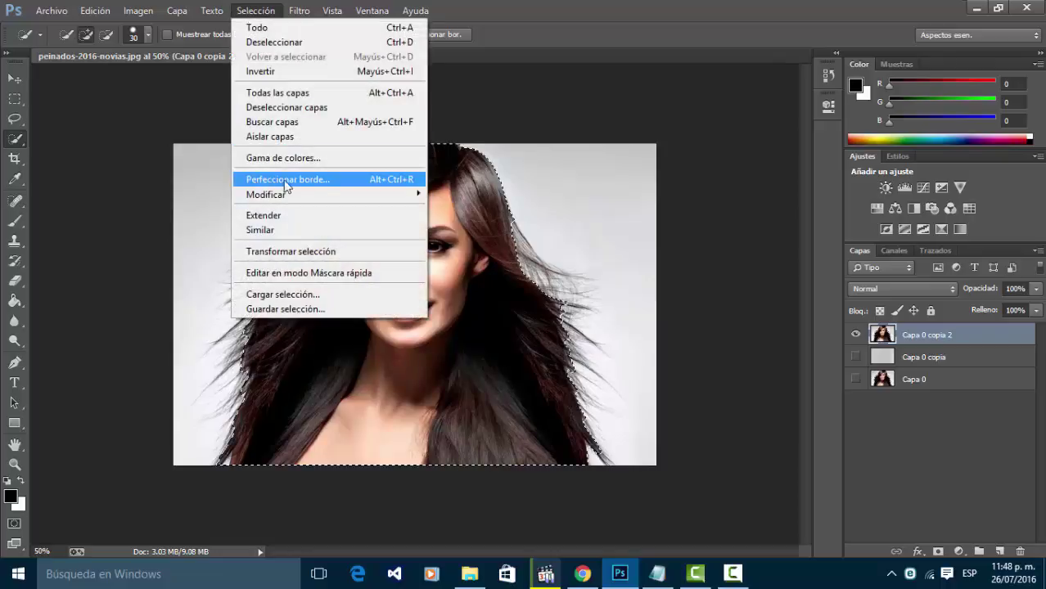
click(338, 178)
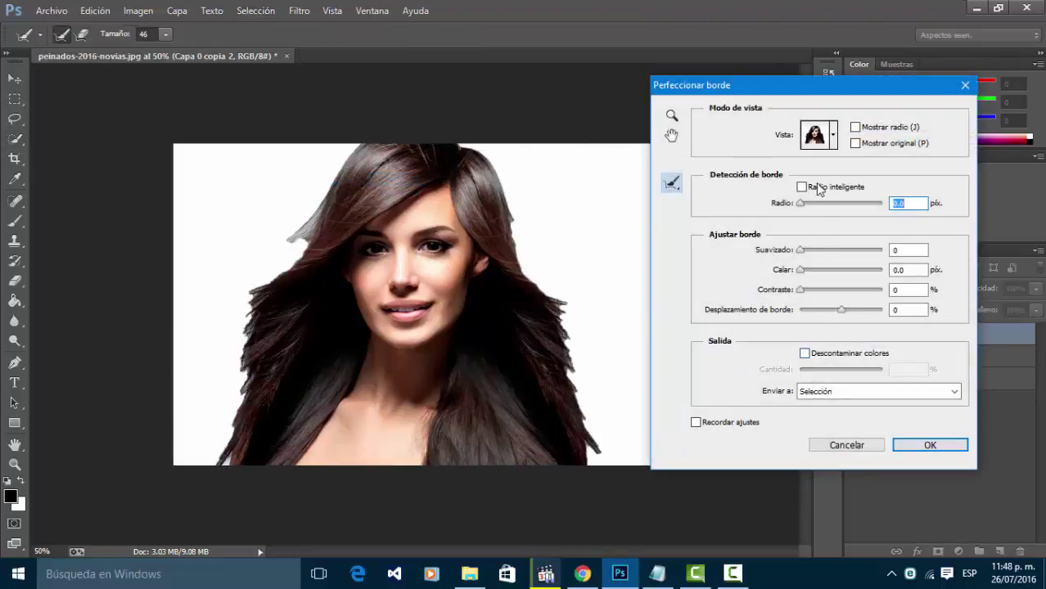
mouse_move(363, 146)
mouse_down()
mouse_move(254, 272)
mouse_move(276, 250)
mouse_move(234, 344)
mouse_move(250, 288)
mouse_move(221, 454)
mouse_move(236, 368)
mouse_move(233, 479)
mouse_move(223, 404)
mouse_move(234, 320)
mouse_move(220, 325)
mouse_move(210, 467)
mouse_move(205, 410)
mouse_move(236, 286)
mouse_move(261, 251)
mouse_move(225, 284)
mouse_move(199, 351)
mouse_move(216, 463)
mouse_move(187, 388)
mouse_move(200, 429)
mouse_move(220, 306)
mouse_move(273, 244)
mouse_move(336, 203)
mouse_move(200, 294)
mouse_move(310, 237)
mouse_move(374, 142)
mouse_move(381, 173)
mouse_up()
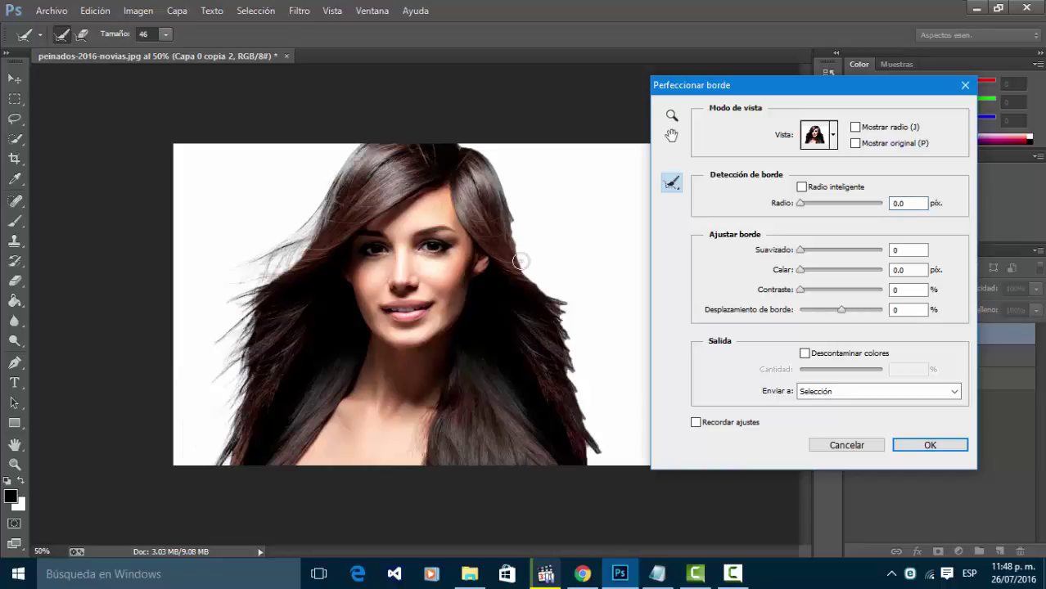
mouse_move(491, 161)
mouse_down()
mouse_move(527, 266)
mouse_move(561, 301)
mouse_move(594, 473)
mouse_move(599, 420)
mouse_move(572, 307)
mouse_move(505, 211)
mouse_up()
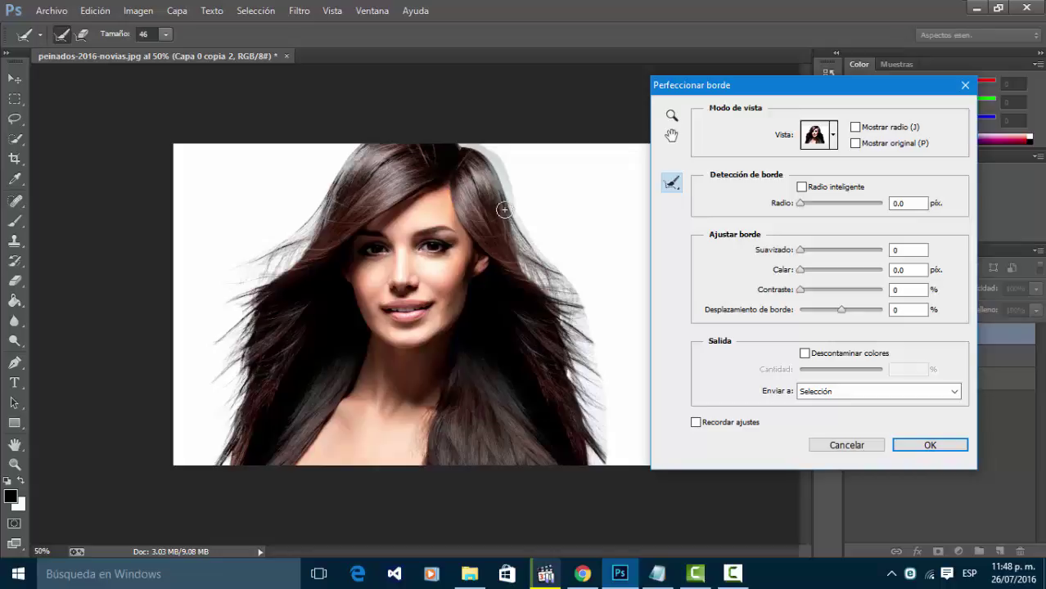
drag(802, 96, 257, 76)
mouse_move(558, 327)
mouse_down()
mouse_move(610, 474)
mouse_move(572, 319)
mouse_move(599, 368)
mouse_move(604, 445)
mouse_up()
mouse_move(591, 332)
mouse_down()
mouse_move(532, 252)
mouse_move(589, 280)
mouse_up()
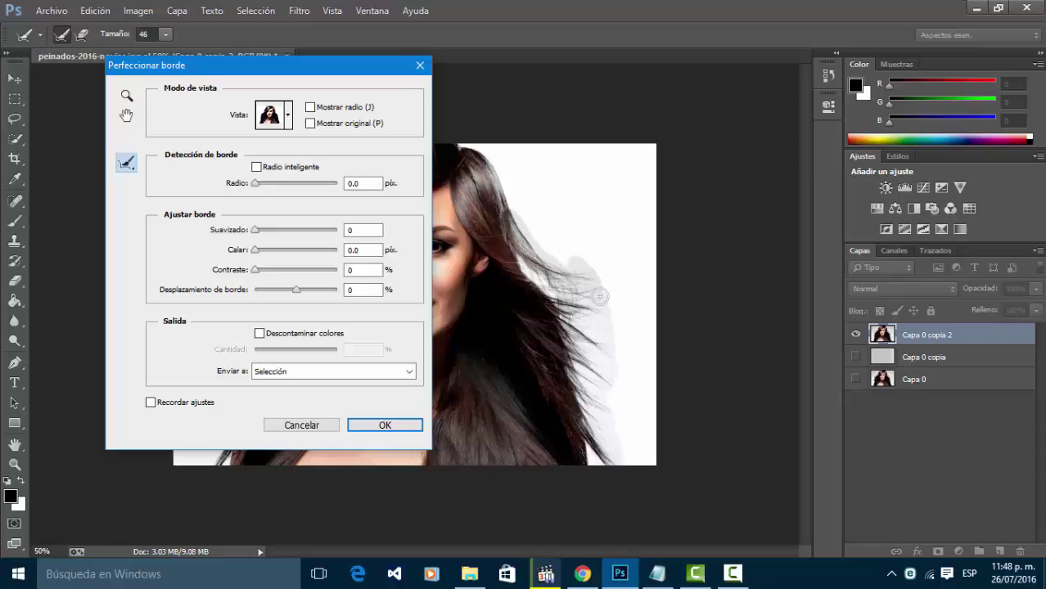
mouse_move(610, 328)
mouse_down()
mouse_move(613, 443)
mouse_move(564, 259)
mouse_up()
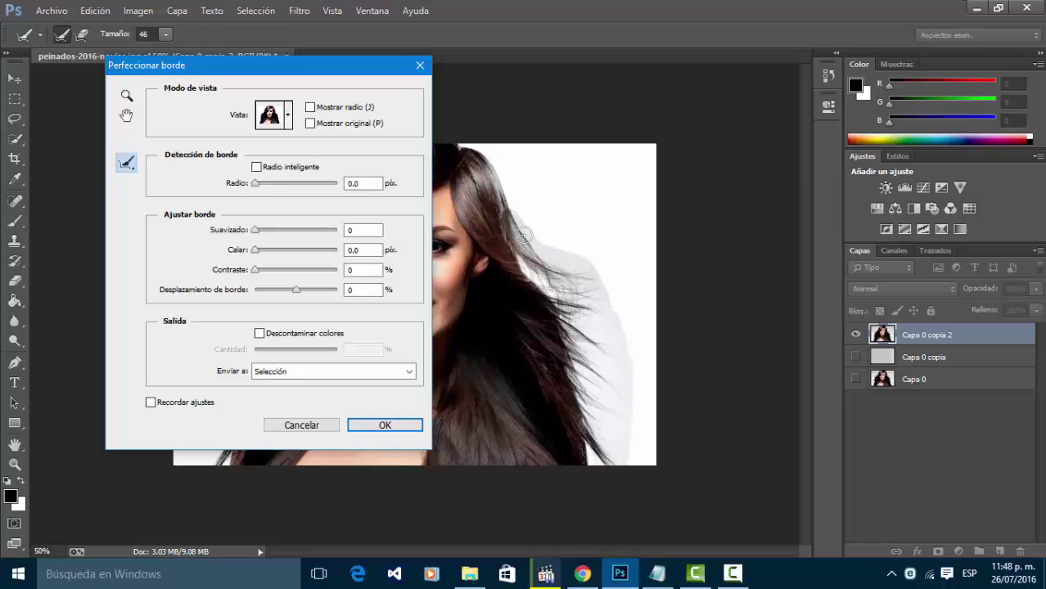
drag(563, 260, 534, 341)
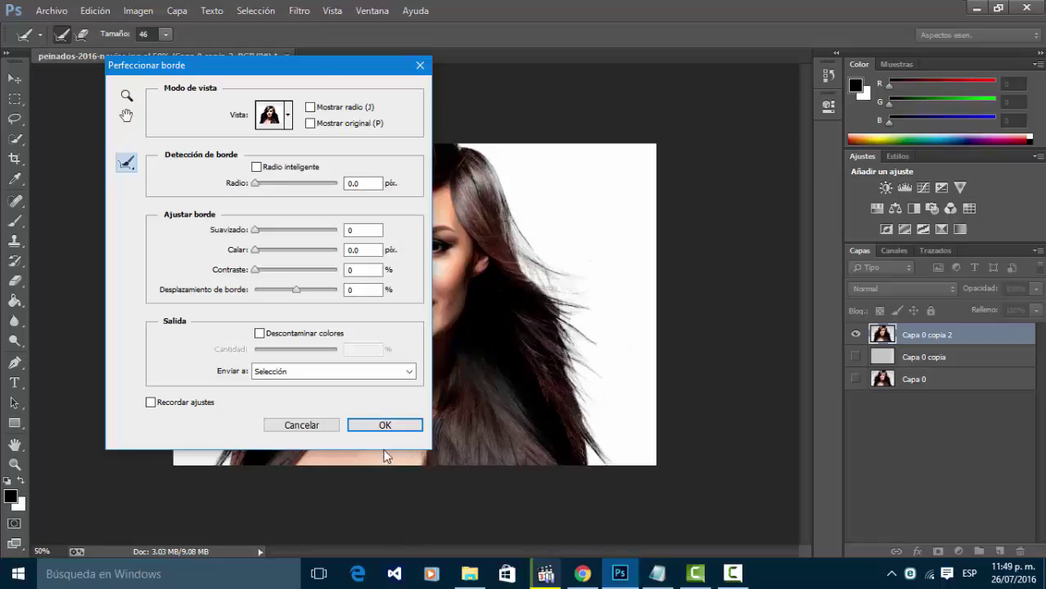
drag(333, 71, 894, 98)
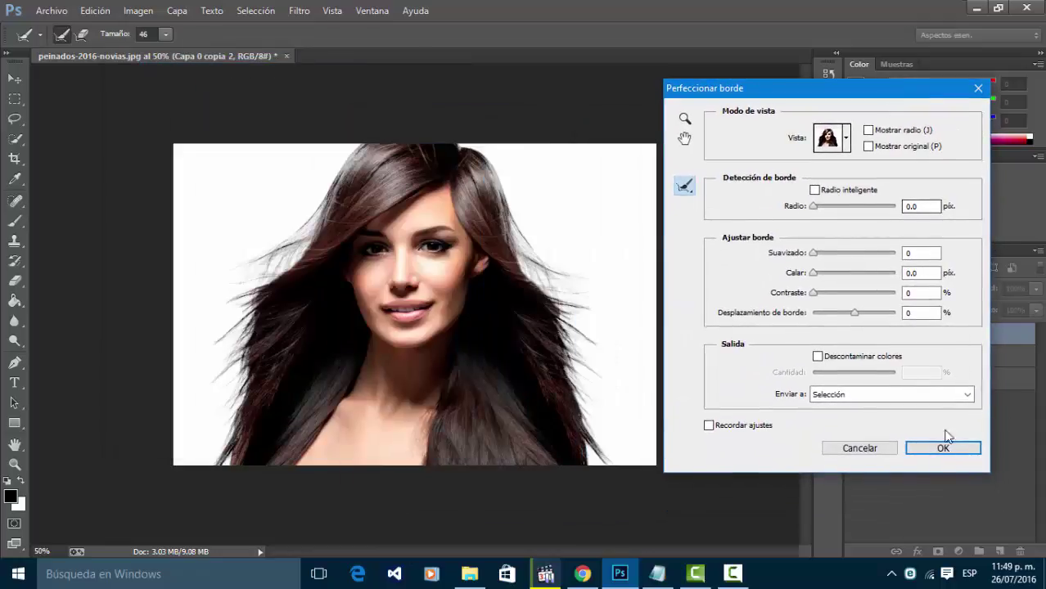
click(945, 453)
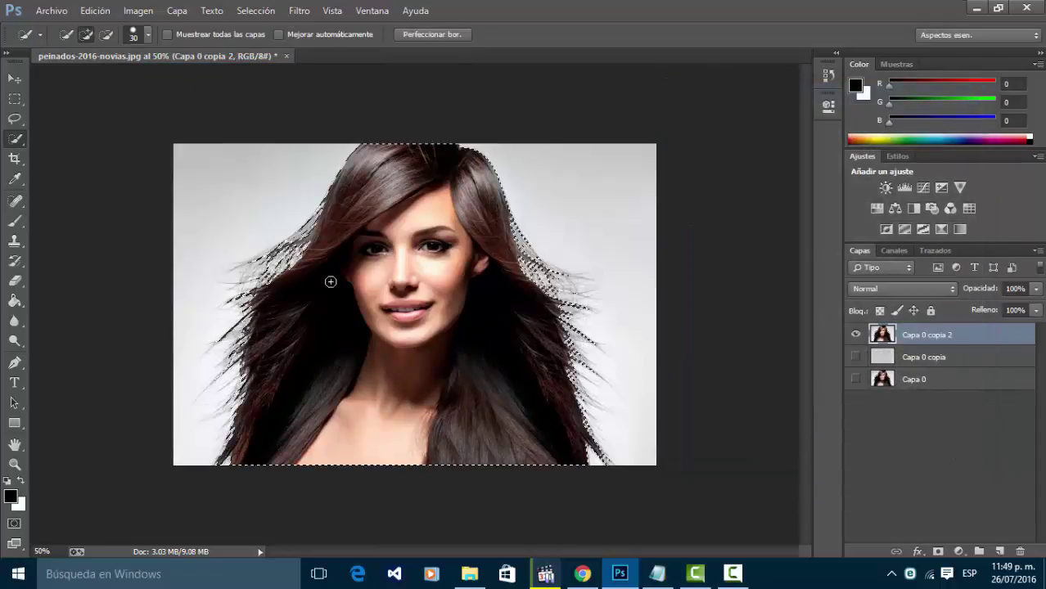
Copy the selection to a new layer, Capa 1, via Layer via Copy and hide Capa 0 copia 2.
right_click(401, 204)
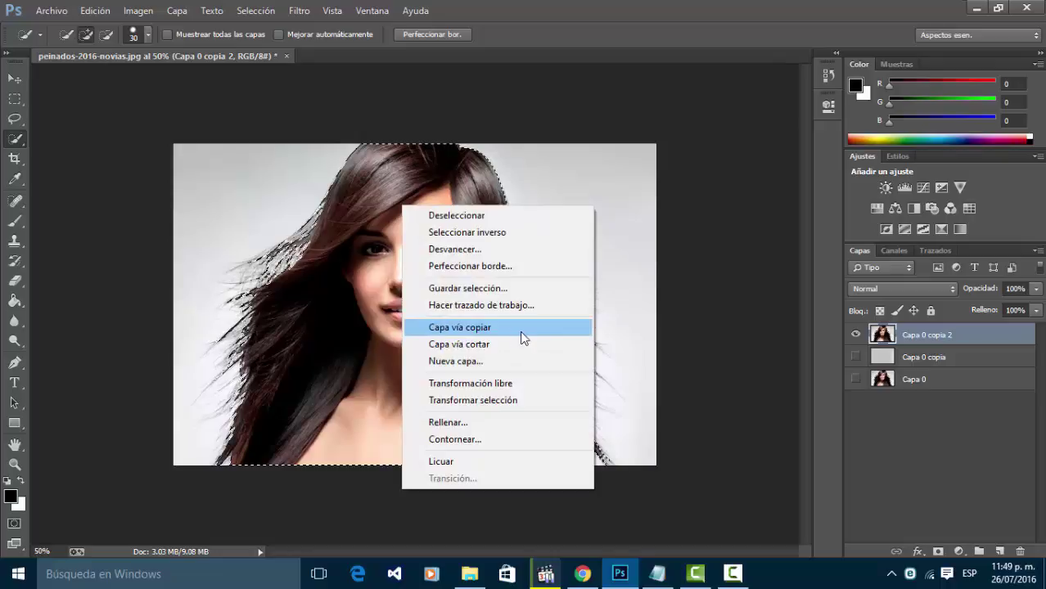
click(518, 328)
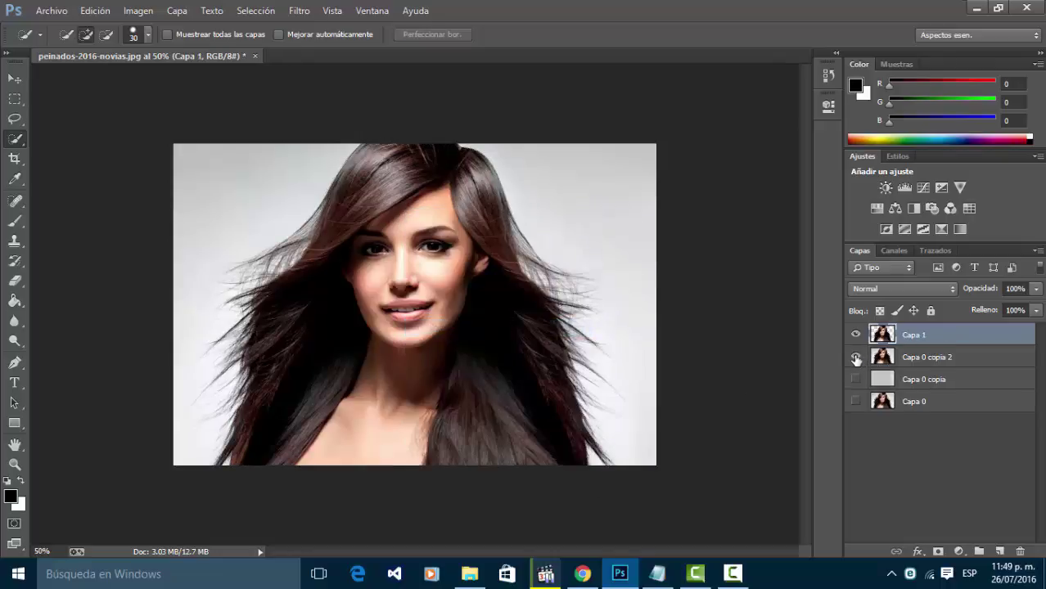
click(856, 358)
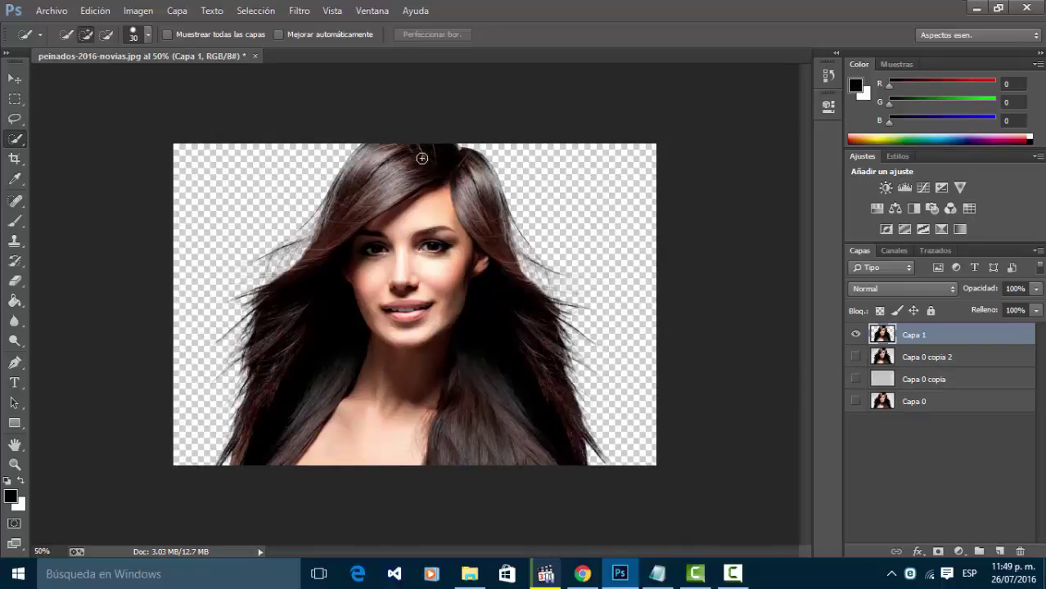